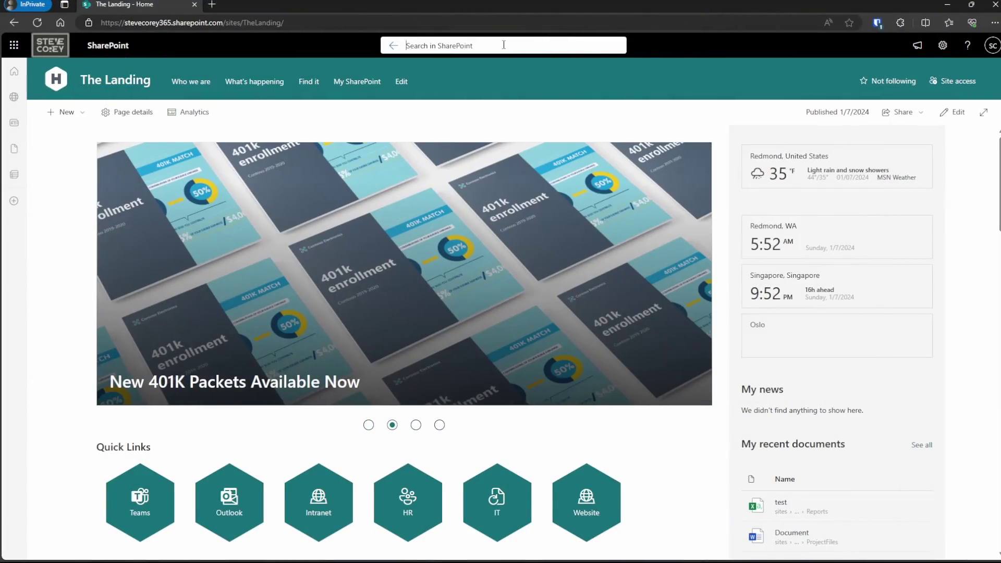
Search SharePoint for 'when is payday' to bring up the direct-deposit payday answer.
type("when is payda")
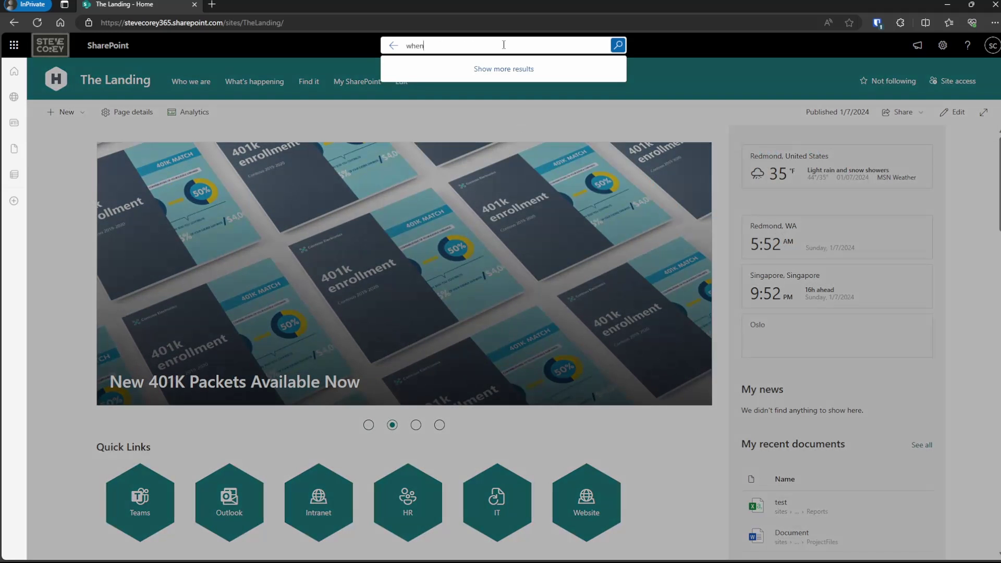
type("y")
key("Return")
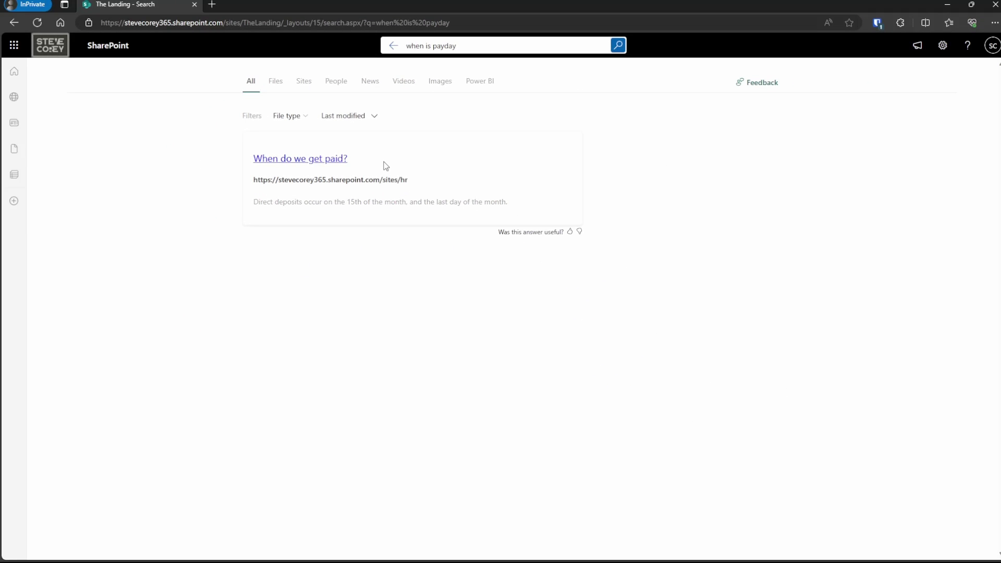
Go to the admin center's Search & intelligence Q&A answers and view 'When do we get paid?'.
left_click(585, 28)
type("admin")
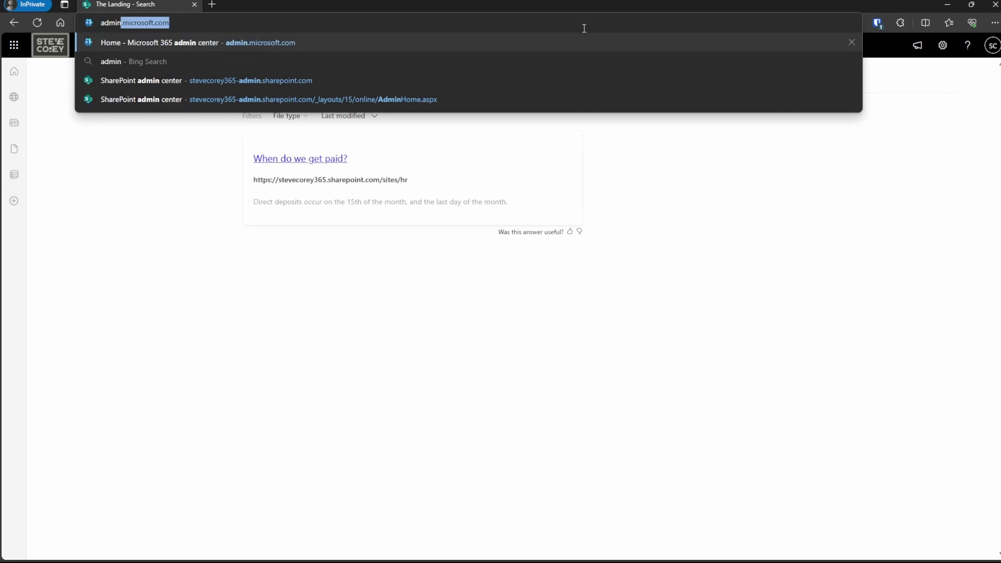
key("Return")
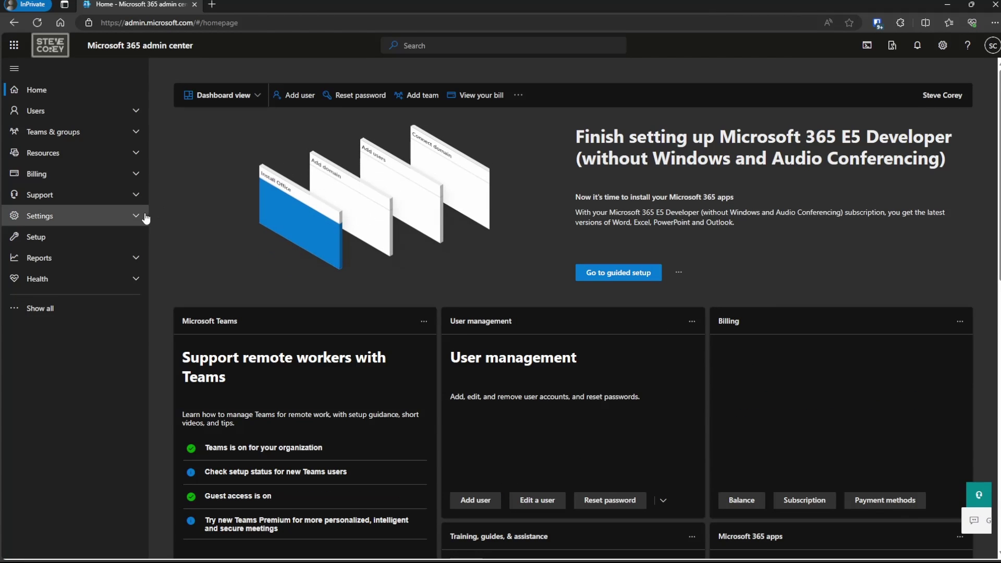
left_click(142, 217)
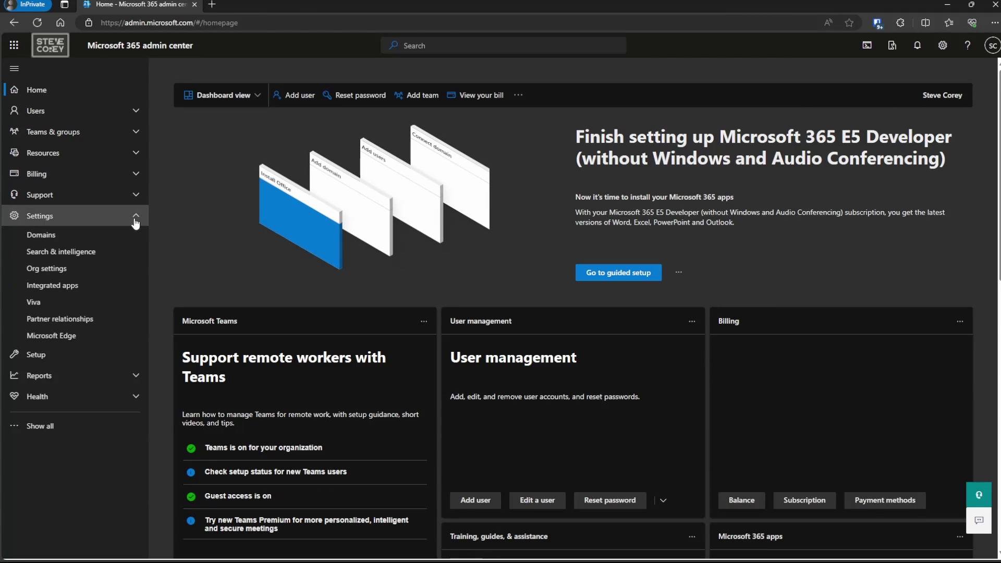
left_click(66, 254)
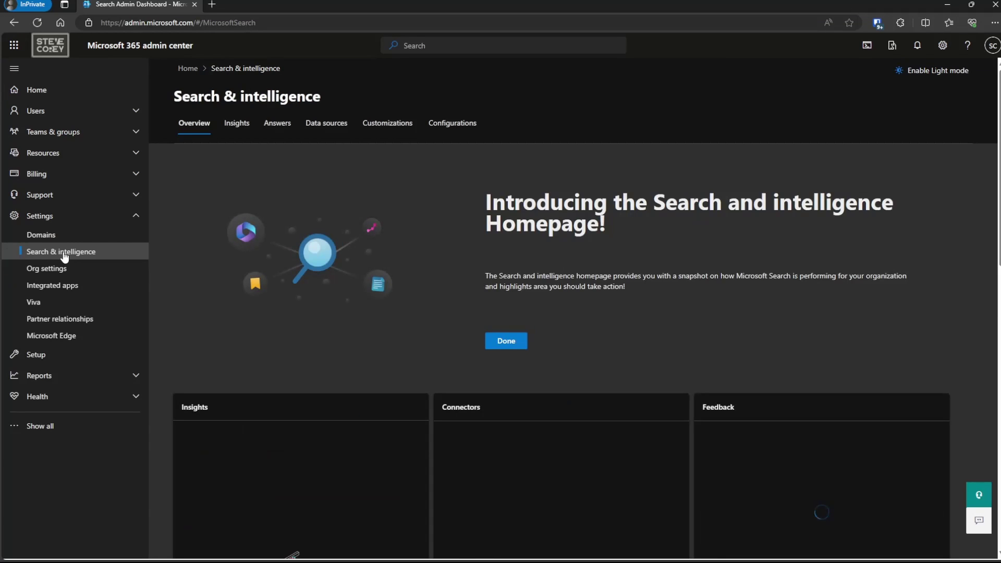
left_click(280, 125)
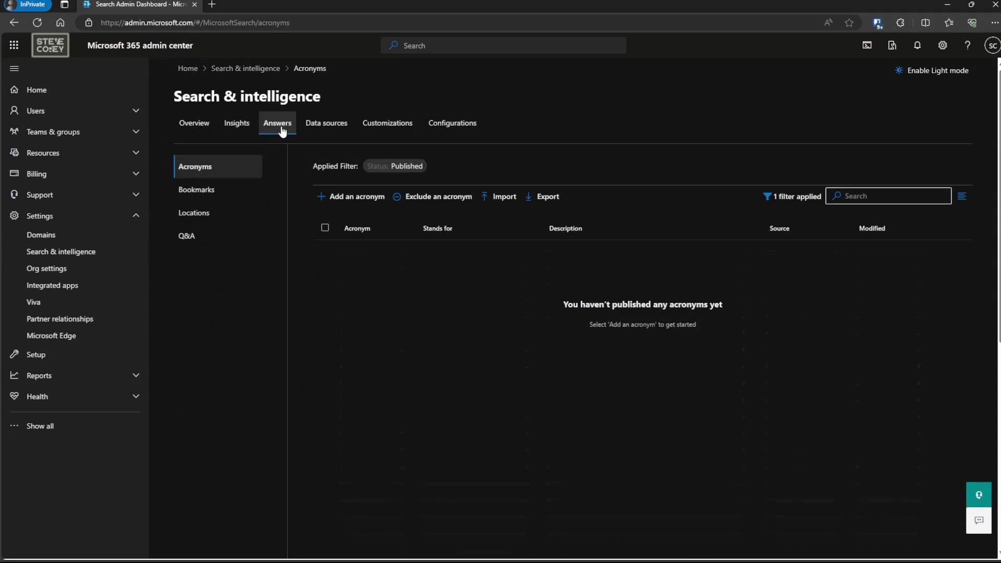
left_click(215, 238)
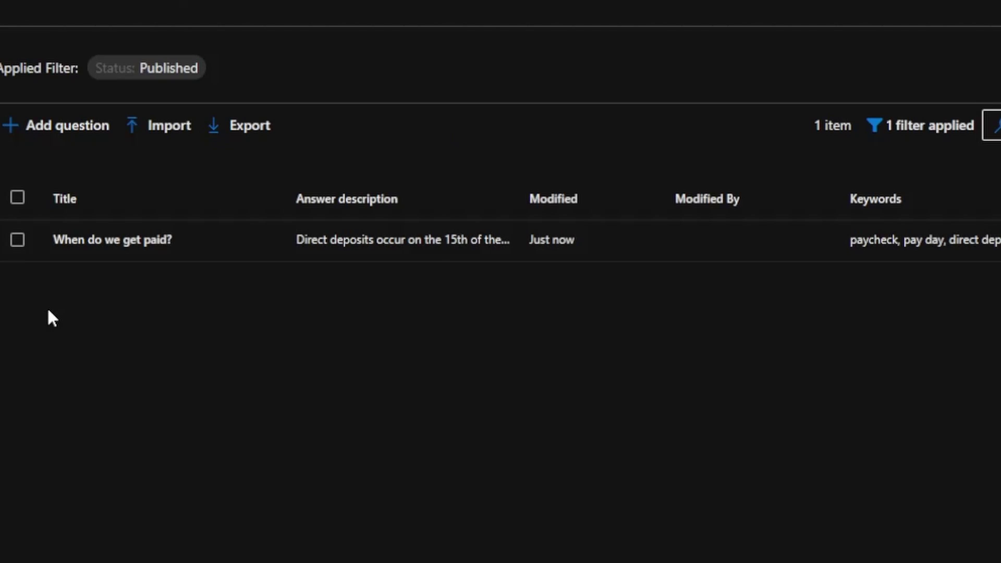
left_click(147, 244)
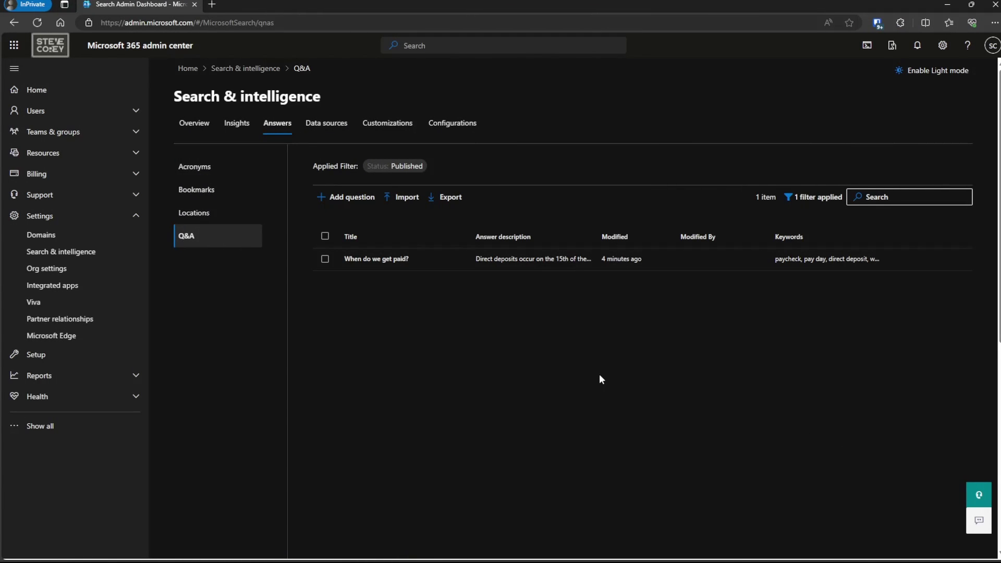
Start a new Q&A answer titled 'What are the holidays in the US', cursor in Answer description.
left_click(333, 197)
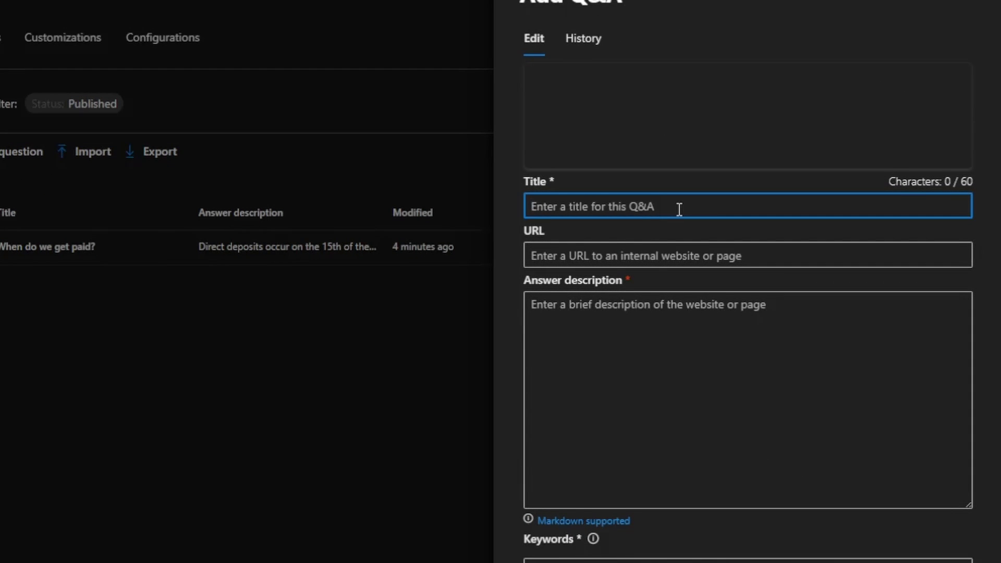
type("What a")
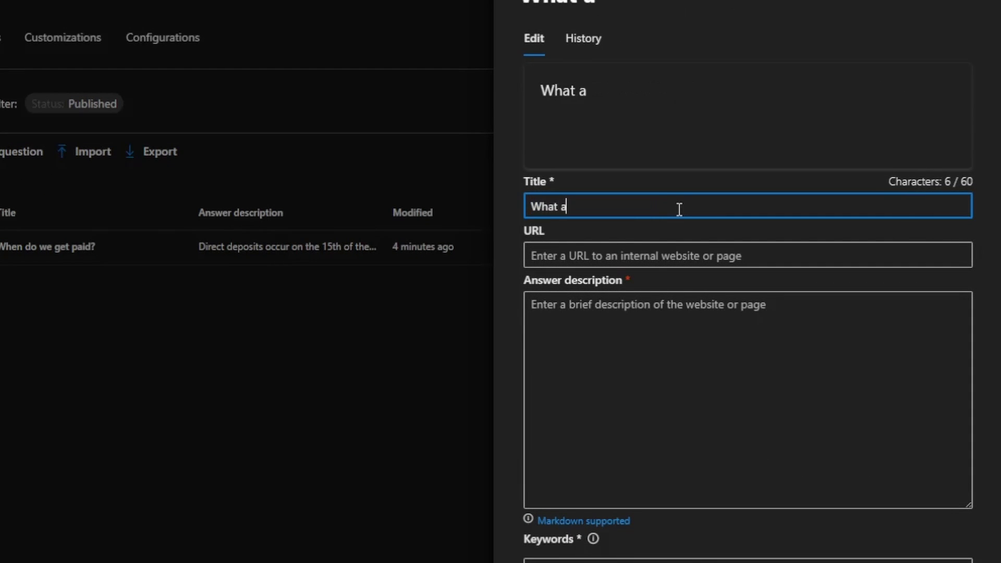
type("re the holidays in the US")
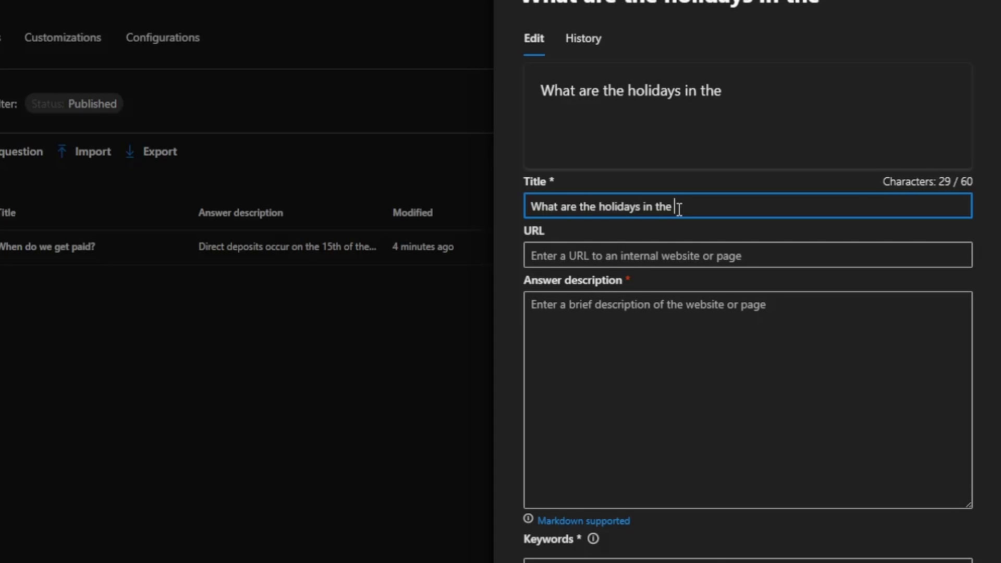
key("Tab")
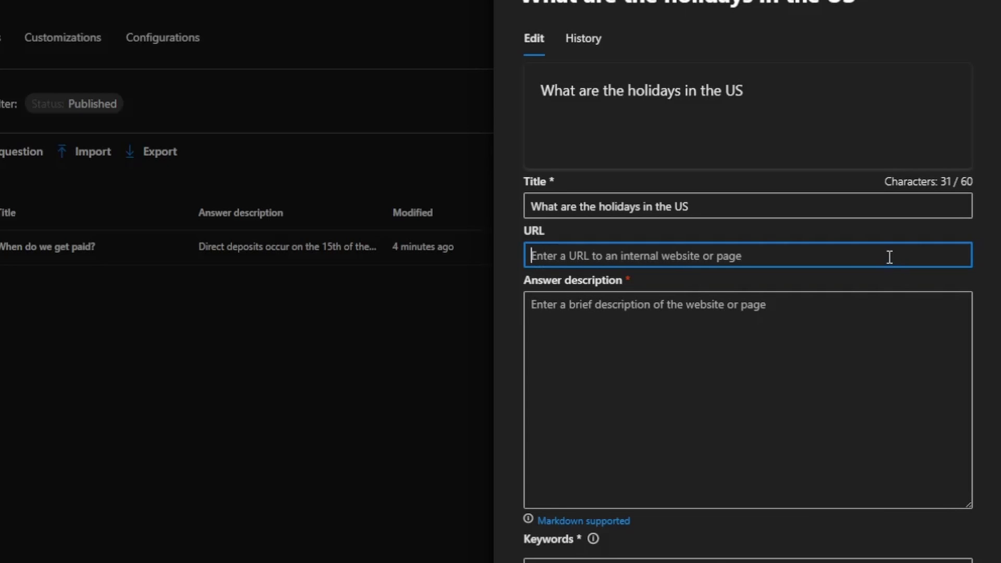
left_click(817, 361)
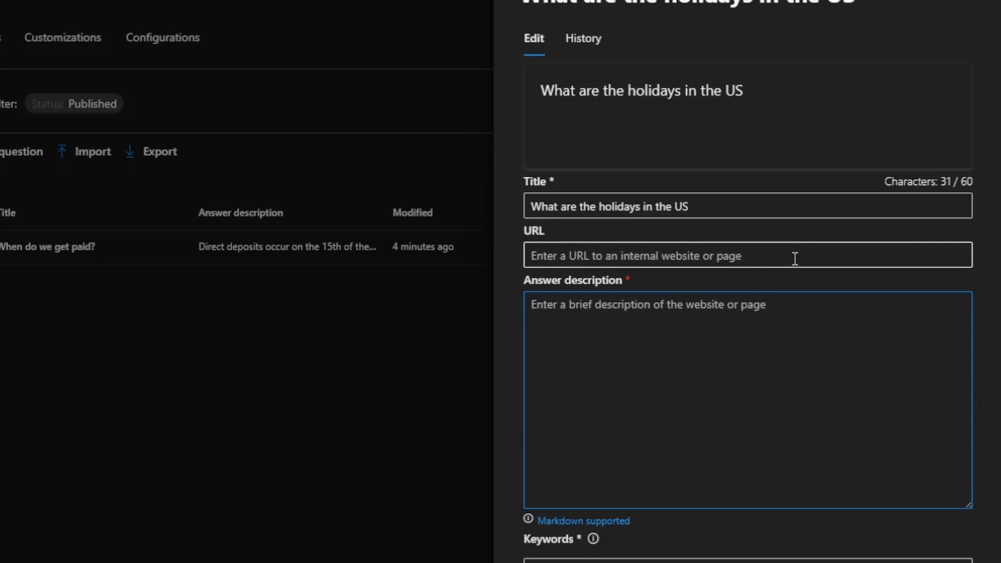
left_click(794, 259)
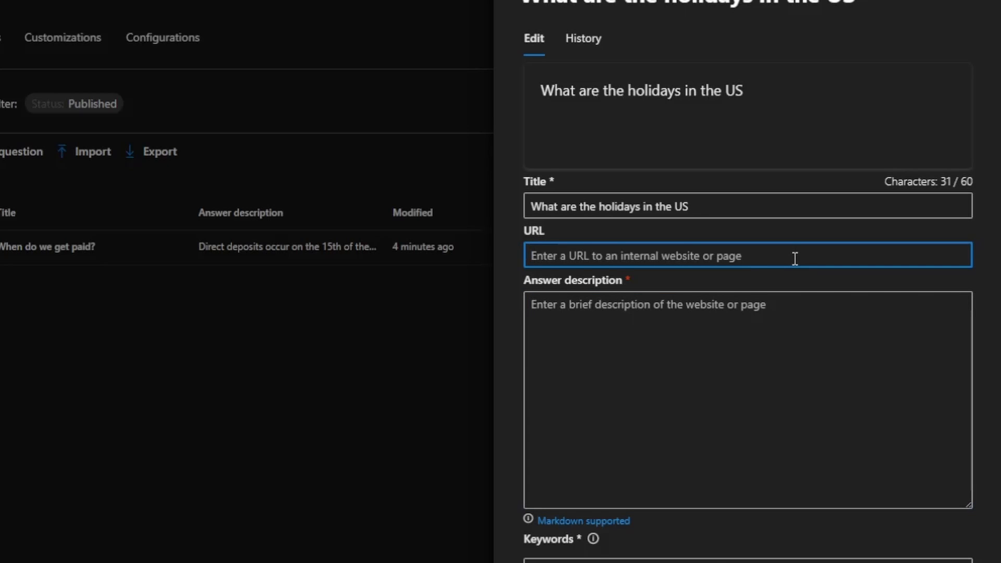
left_click(761, 330)
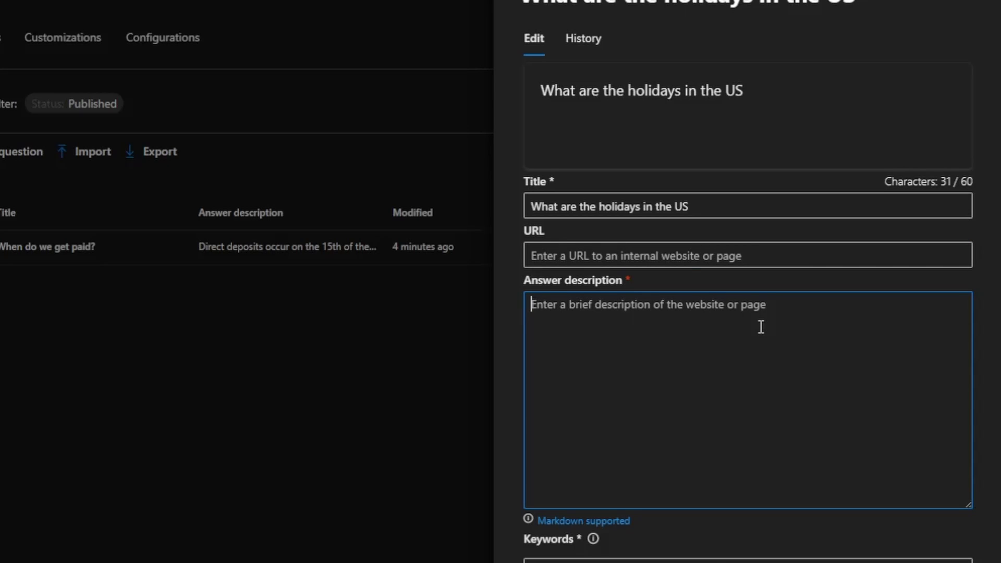
Paste the seven US holidays into the answer description and review the supported Markdown guide.
type("New Year's Day: Monday, January 1 Martin Luther King Jr. Day: Monday, January 15 Presidents' Day: Monday, February 19 Memorial Day: Monday, May 27 Independence Day: Thursday, July 4 Labor Day: Monday, September 2 Thanksgiving: Thursday, November 28")
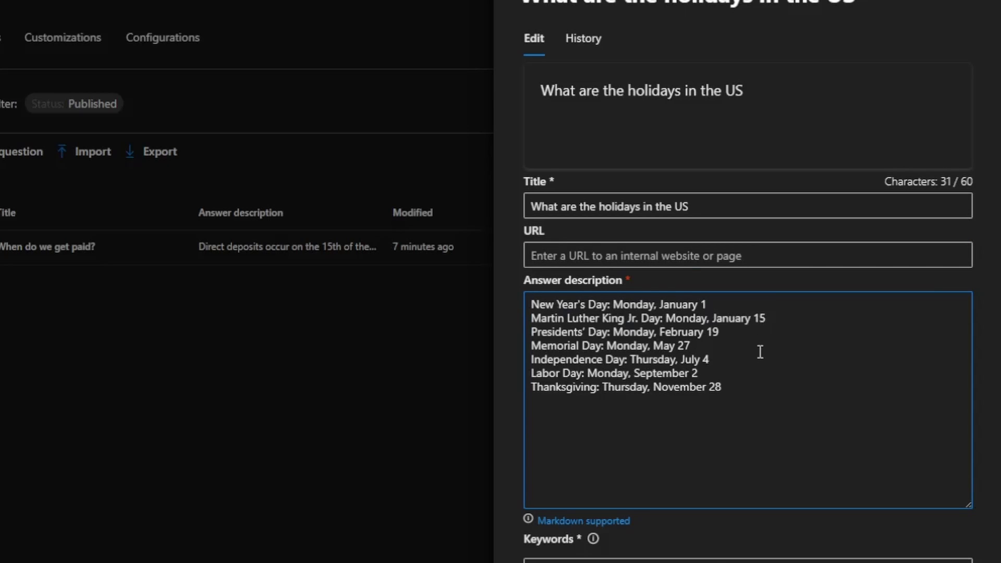
scroll(782, 383, "down", 2)
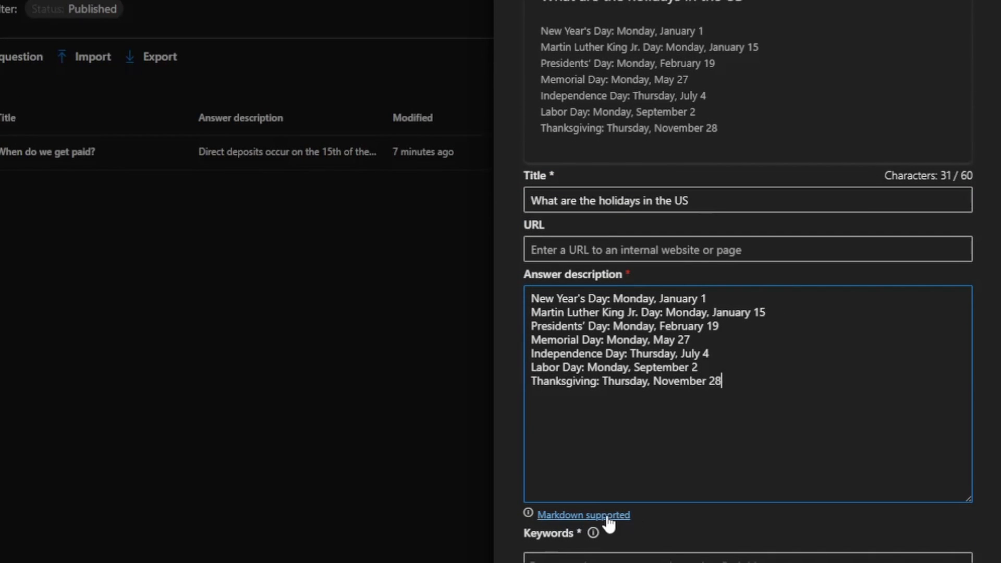
left_click(613, 518)
scroll(482, 290, "down", 15)
scroll(483, 290, "down", 3)
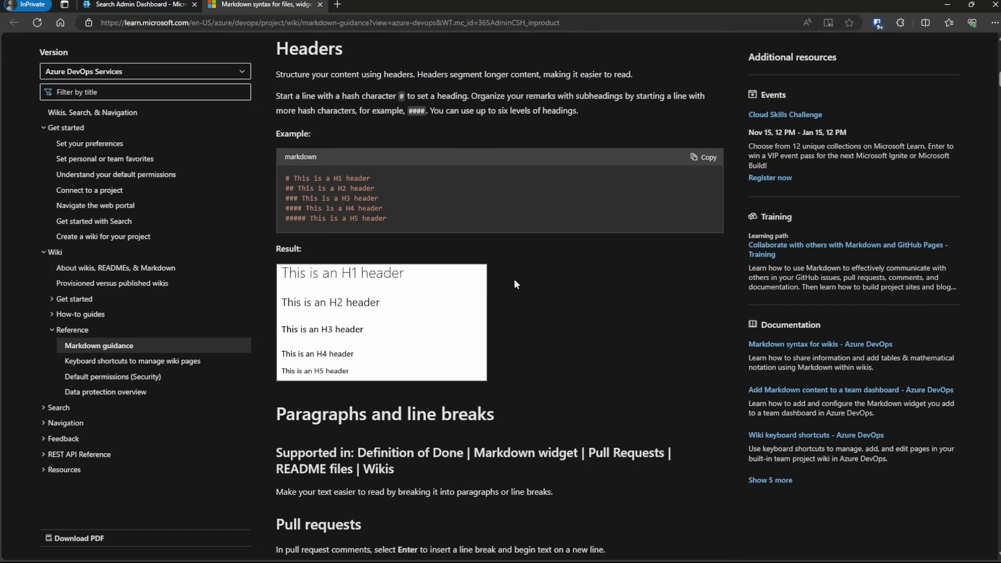
scroll(526, 292, "down", 5)
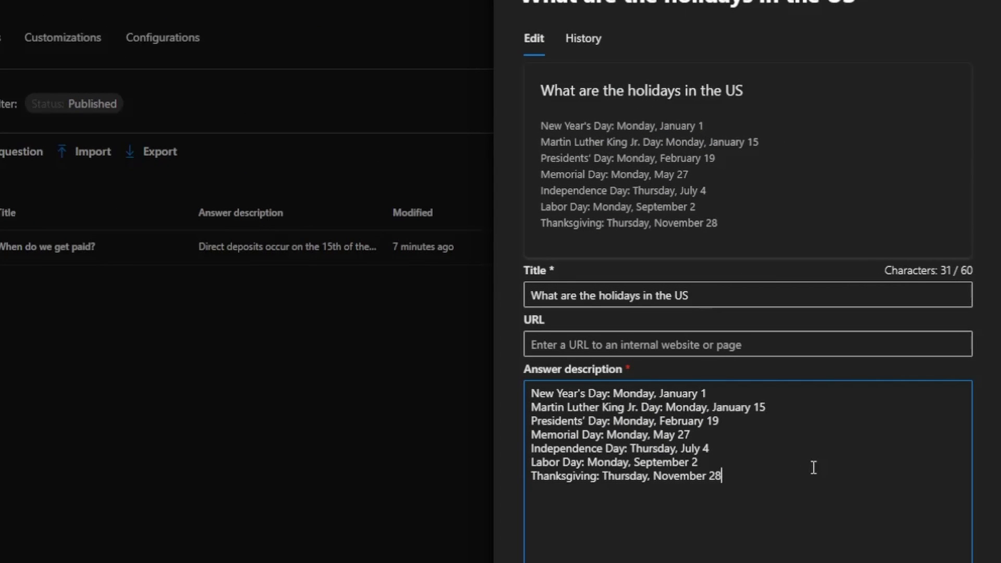
Wrap 'New Year's Day' in <strong> tags and expand the preview of the Holiday/Date table.
key("ctrl+Home")
type("<strong>")
key("ctrl+Right")
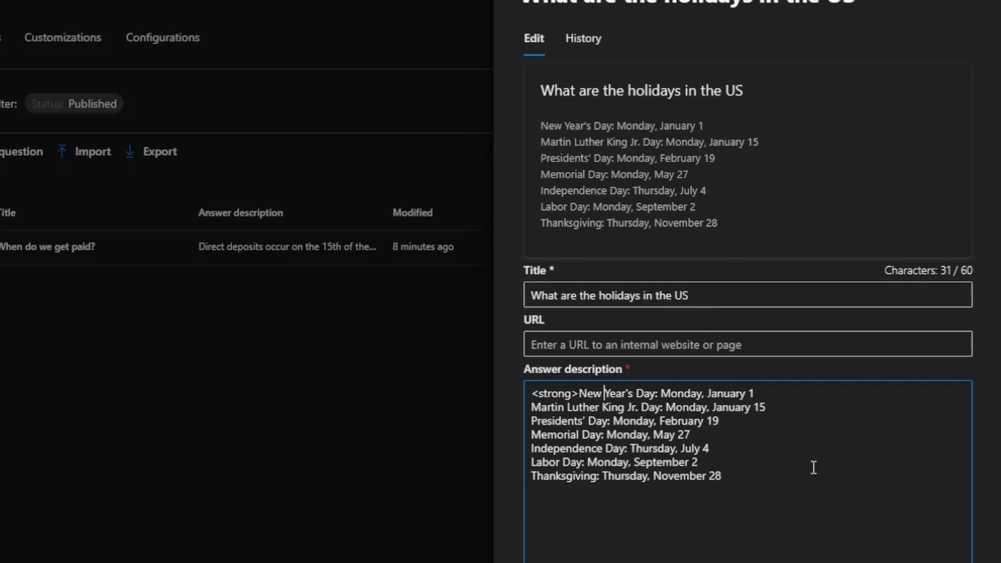
key("ctrl+Right")
key("ctrl+Right")
type("</strong>")
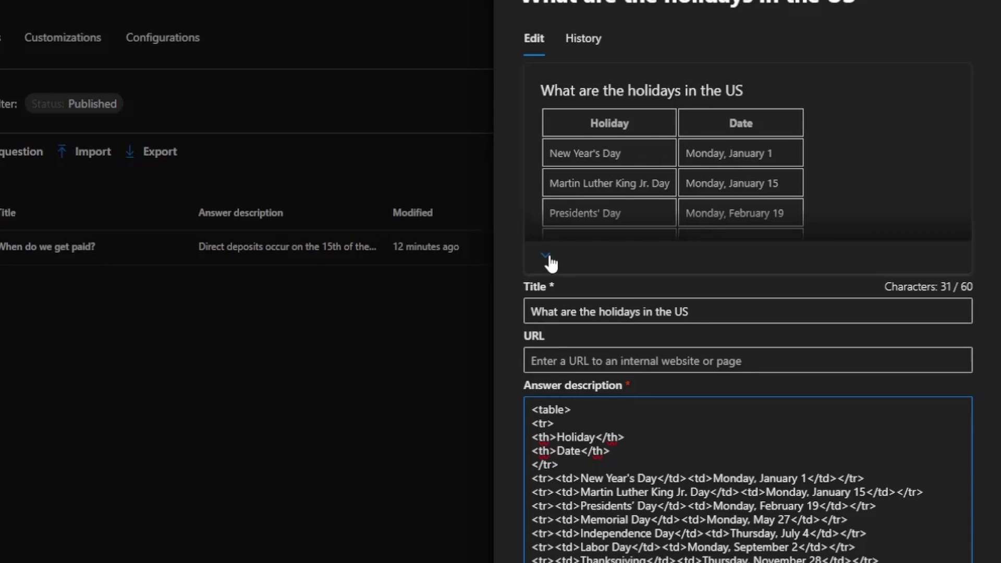
left_click(545, 254)
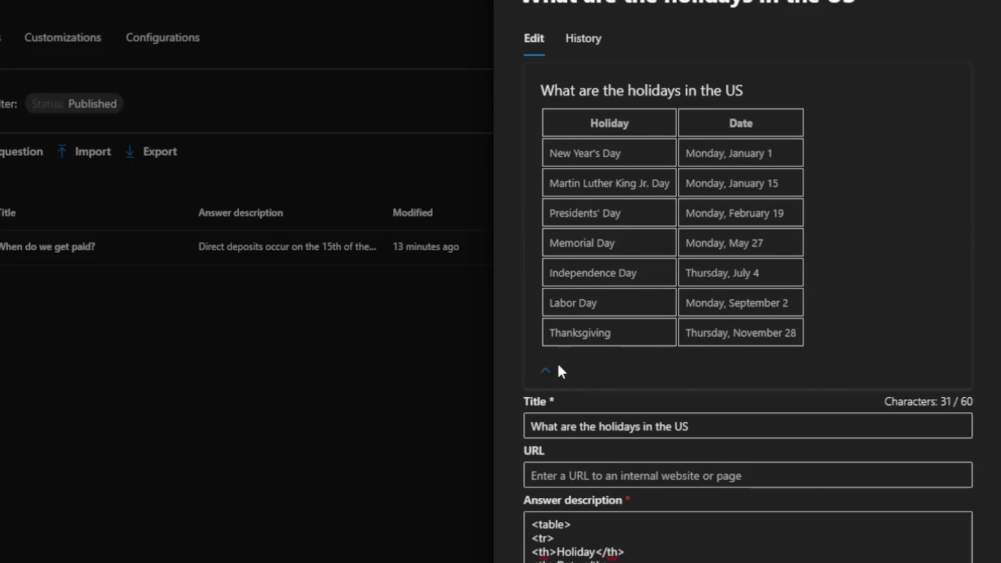
scroll(573, 375, "down", 9)
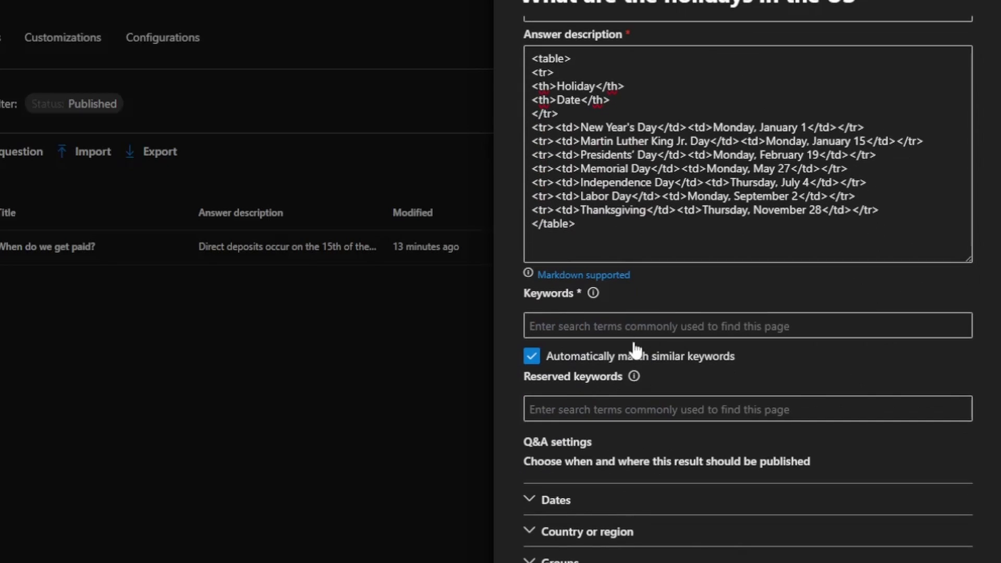
Add 'holidays' as a keyword for the answer.
left_click(647, 327)
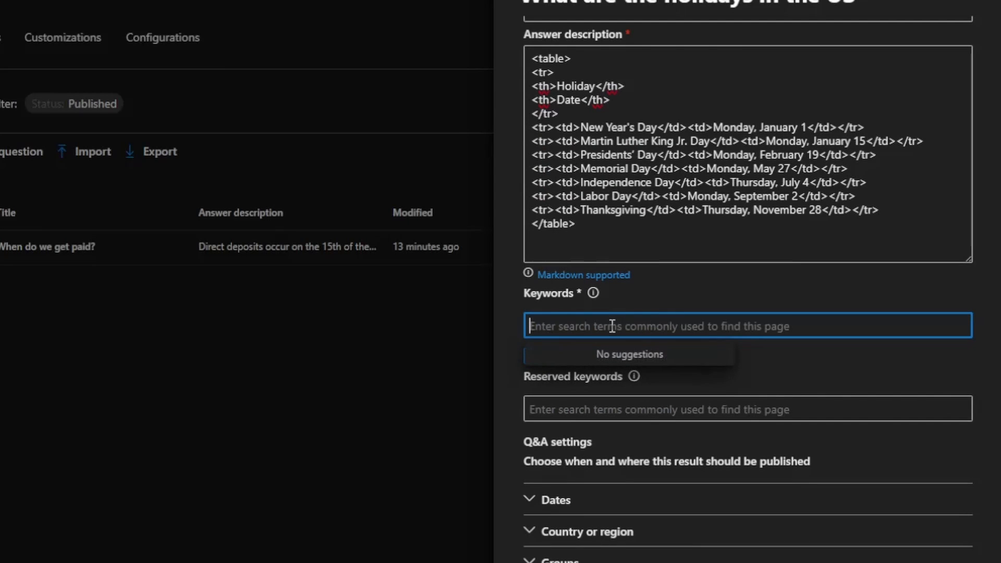
type("holidays")
key("Return")
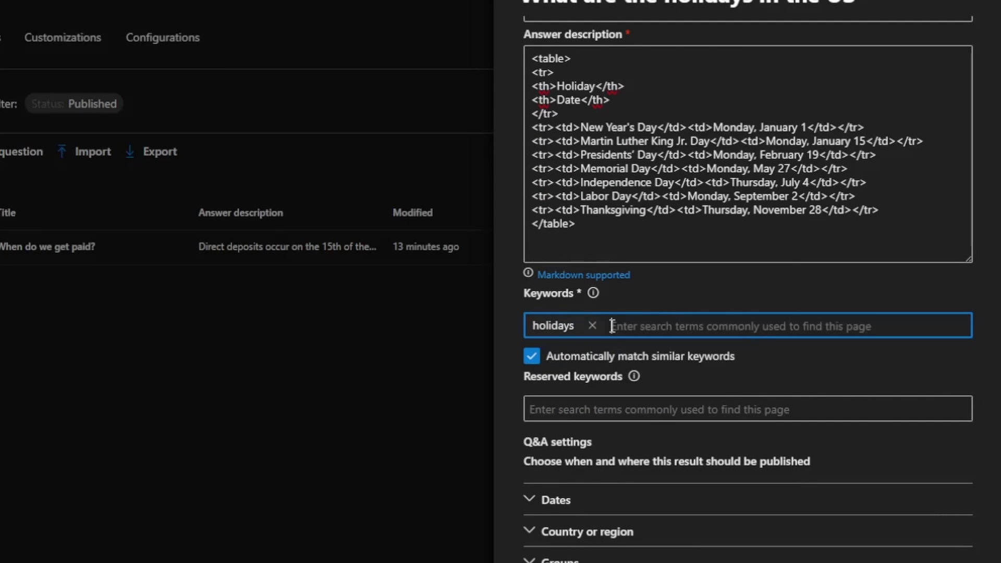
left_click(576, 413)
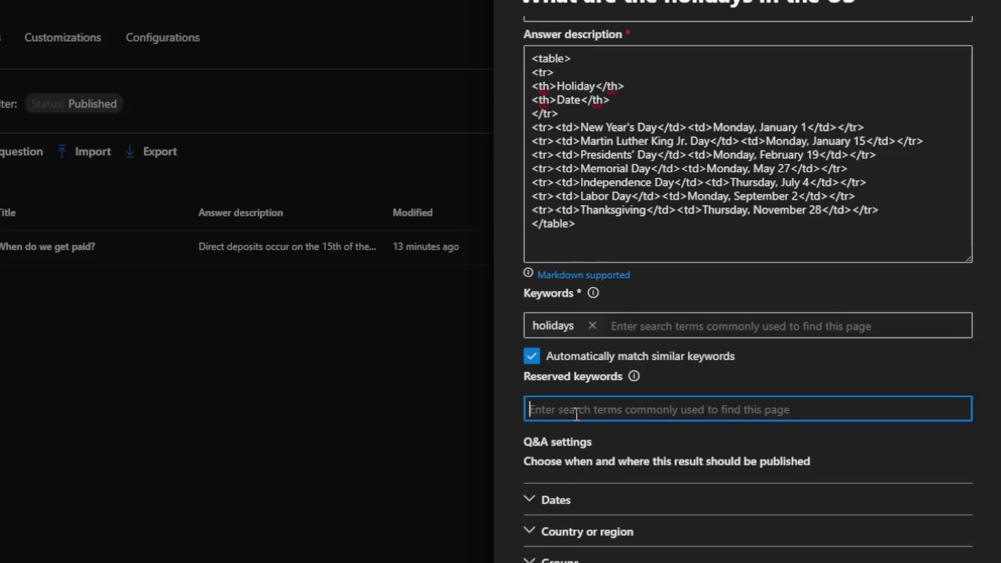
Add 'us holidays' as a reserved keyword chip on the answer.
type("us holidays")
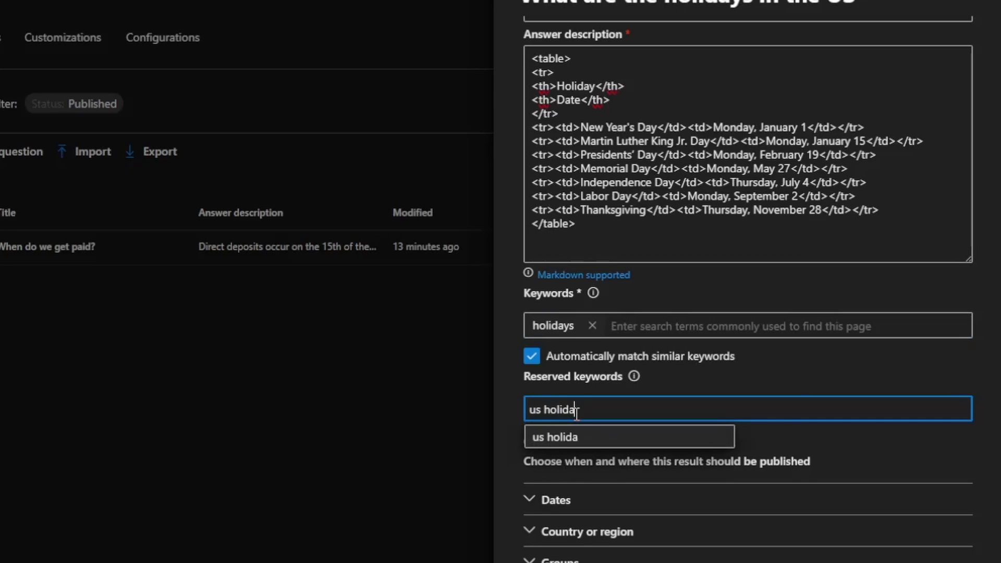
key("Return")
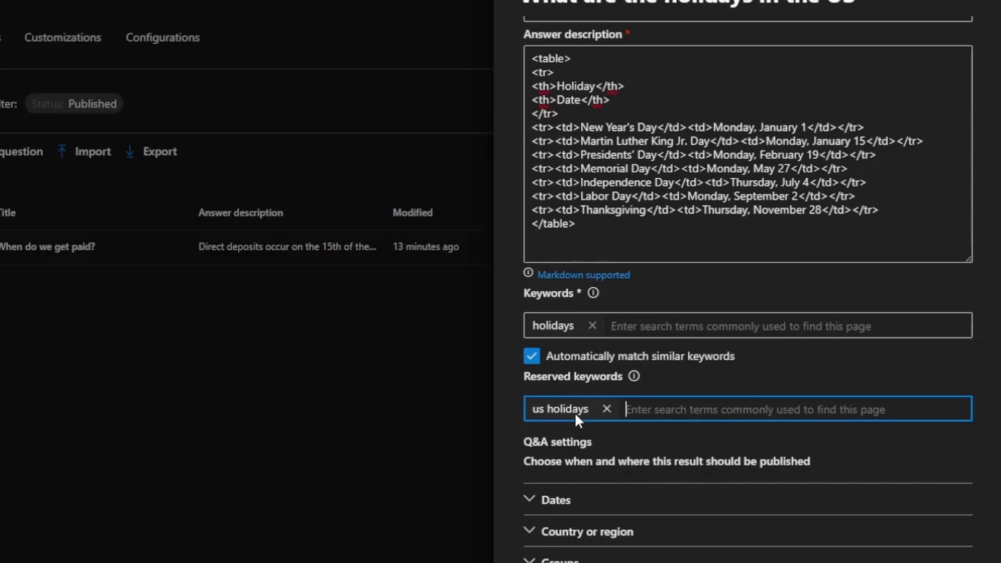
scroll(536, 529, "down", 2)
scroll(531, 427, "down", 2)
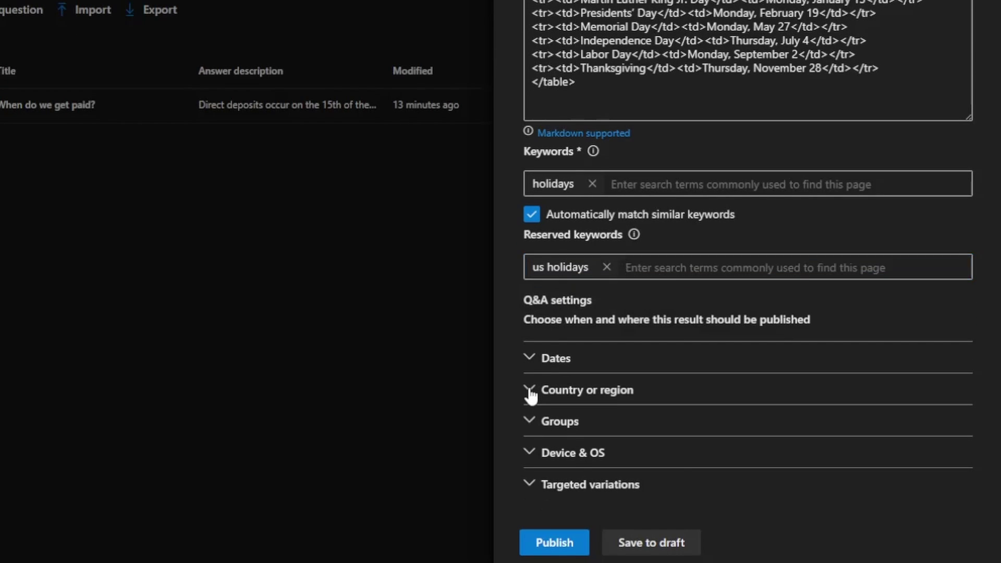
Restrict the answer to specific regions: United States - English and United States - Spanish.
left_click(531, 392)
left_click(531, 380)
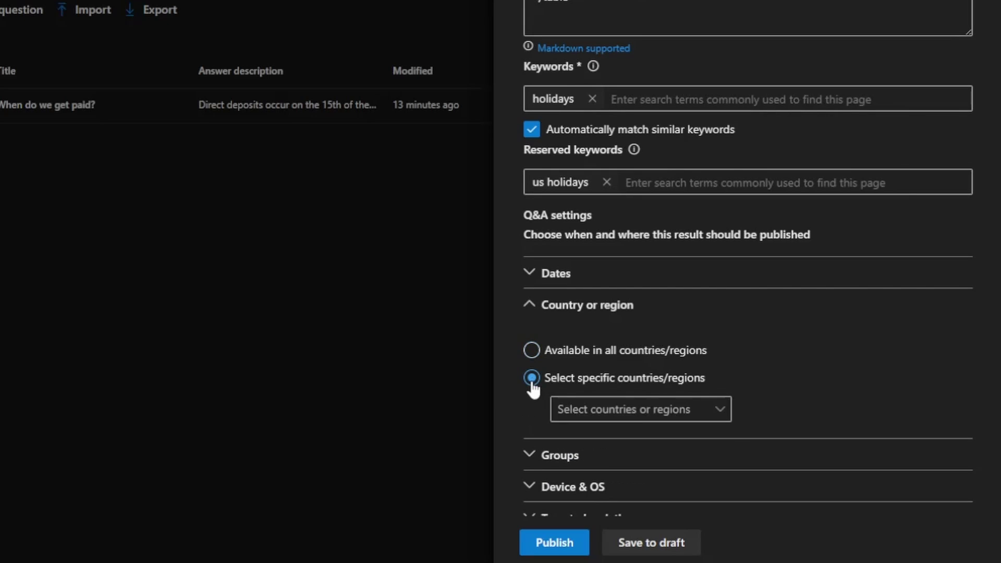
left_click(720, 409)
left_click_drag(724, 137, 744, 353)
left_click(560, 360)
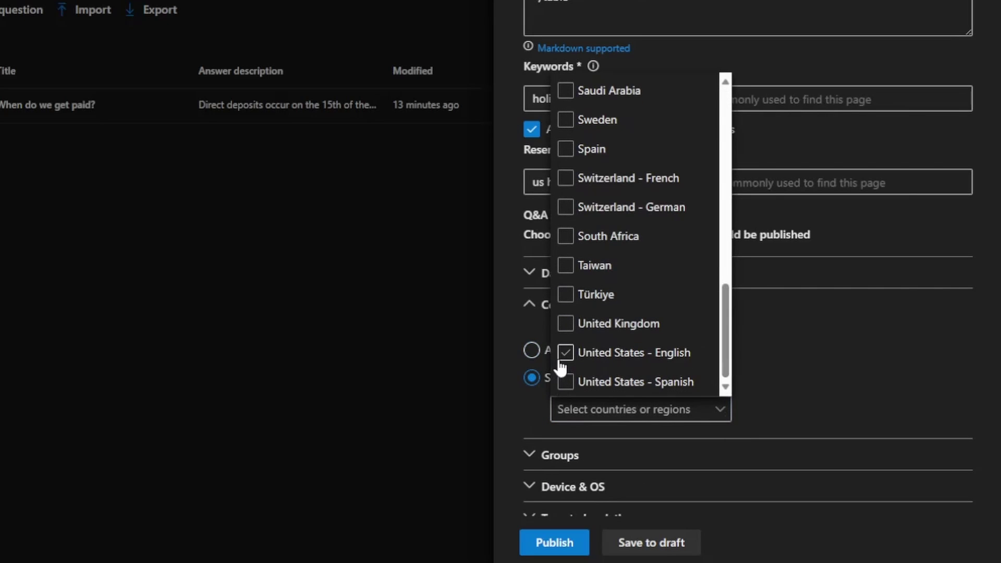
left_click(571, 383)
left_click(817, 384)
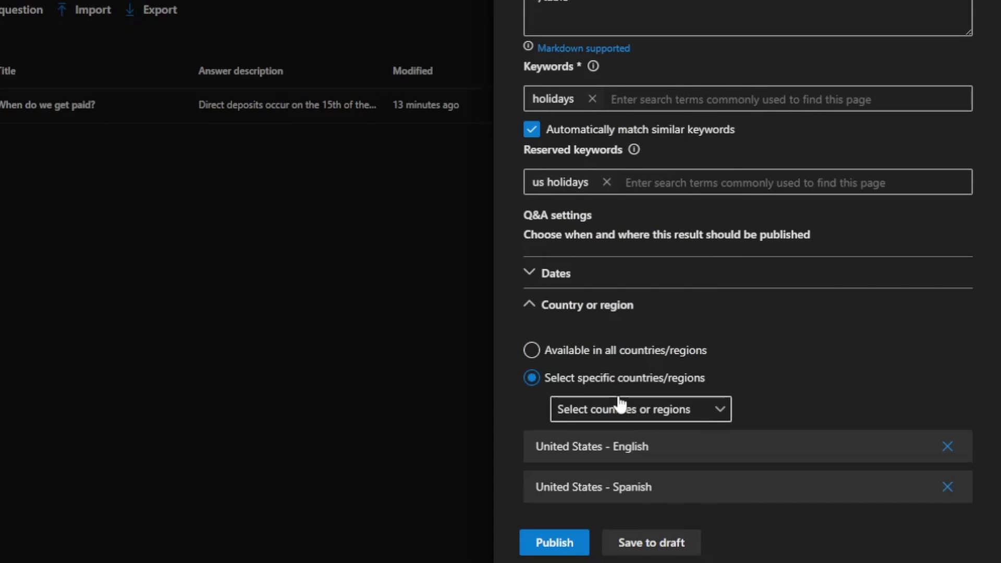
scroll(617, 338, "up", 5)
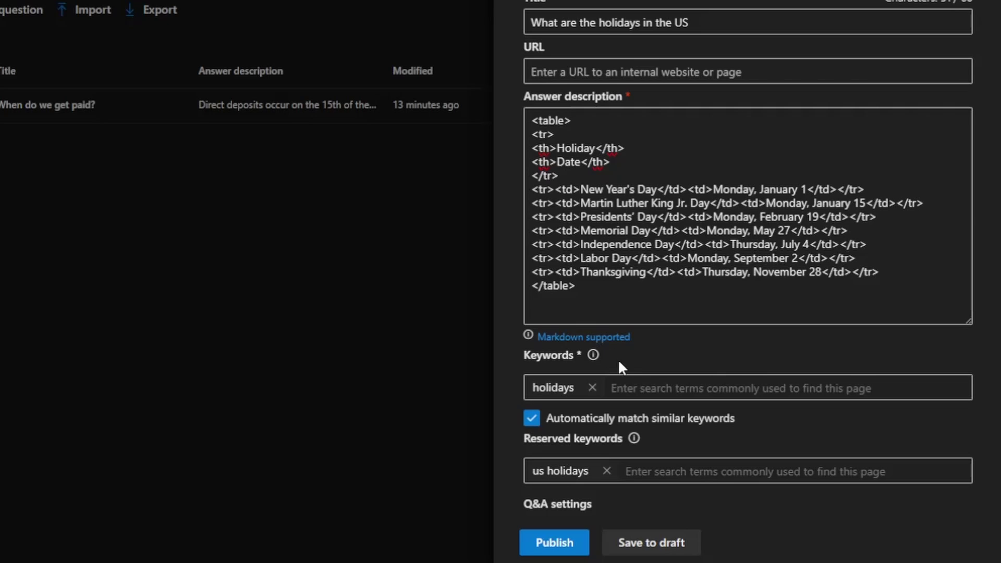
Leave the answer's Dates setting at Always available and publish it.
scroll(628, 370, "down", 8)
left_click(527, 160)
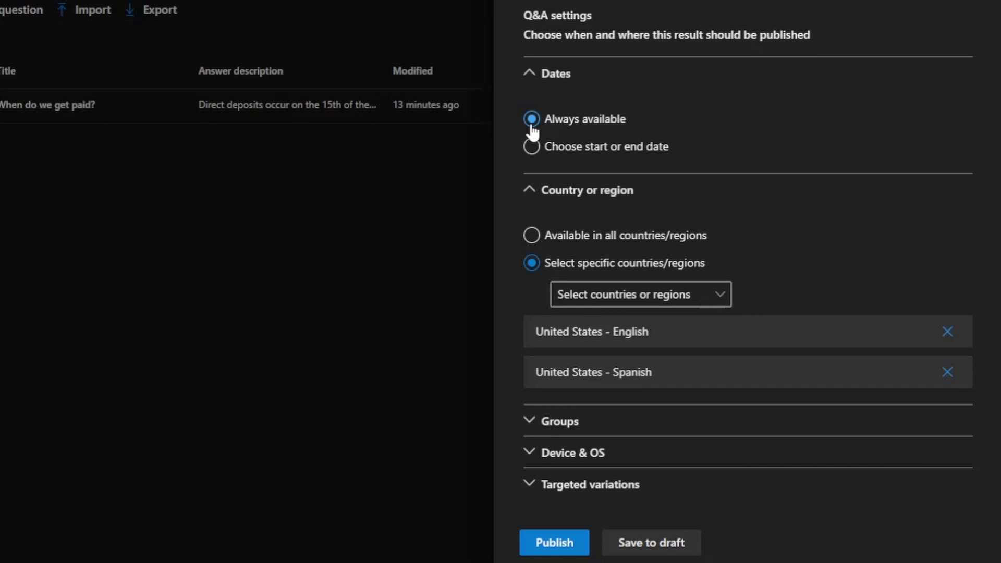
scroll(589, 201, "up", 6)
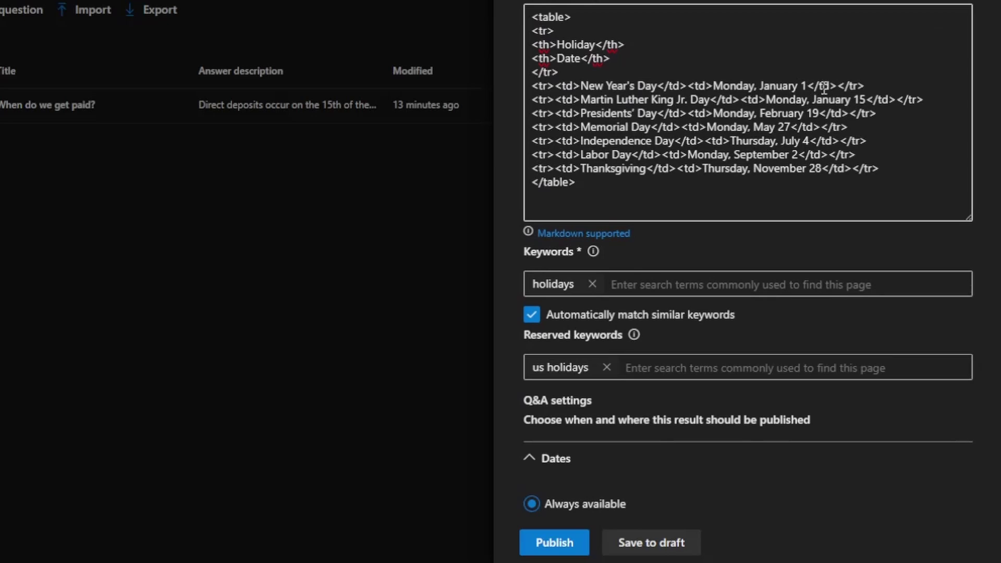
scroll(568, 521, "down", 5)
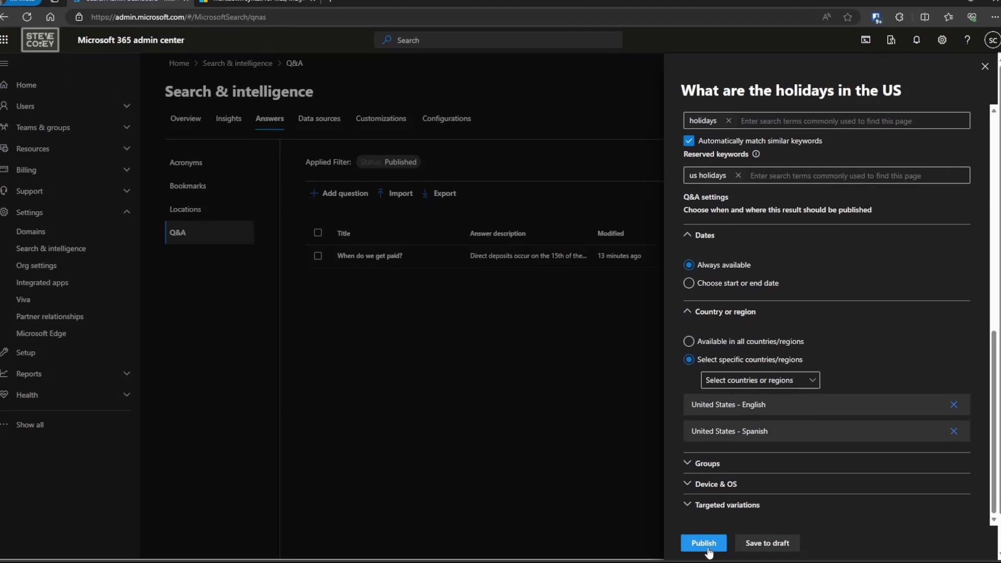
left_click(707, 548)
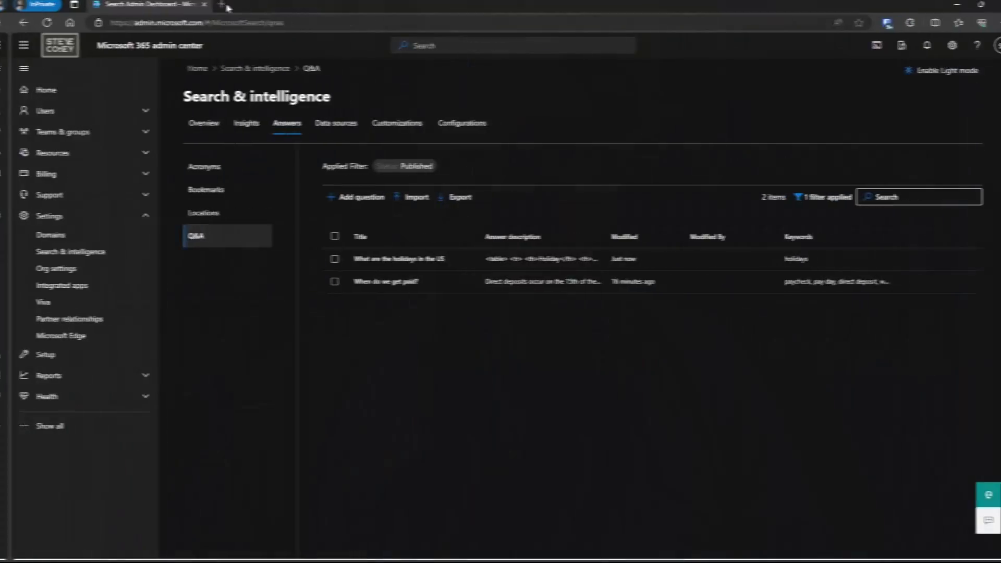
In a new tab, open The Landing site and search SharePoint for 'us holidays'.
left_click(230, 5)
type("theland")
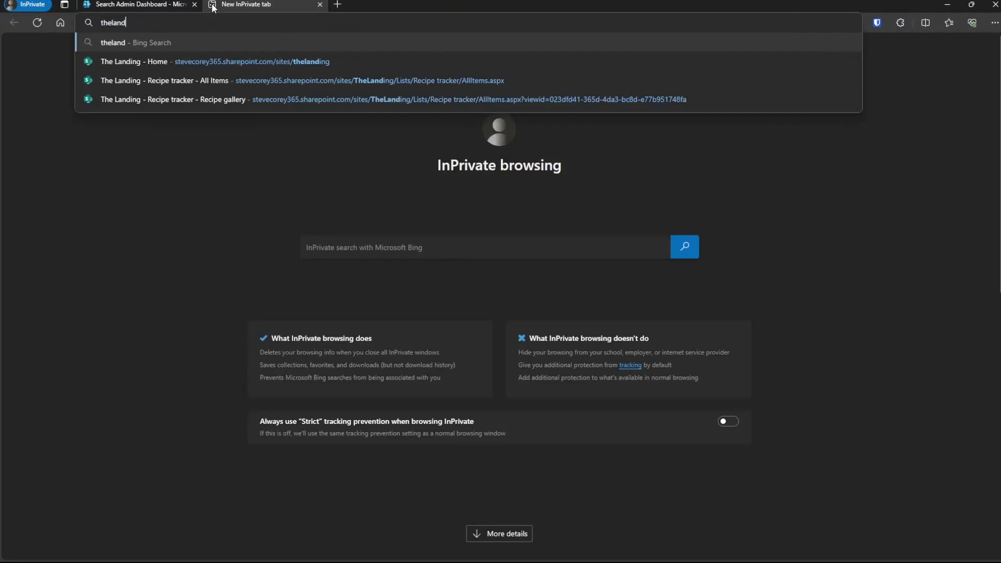
key("Down")
key("Return")
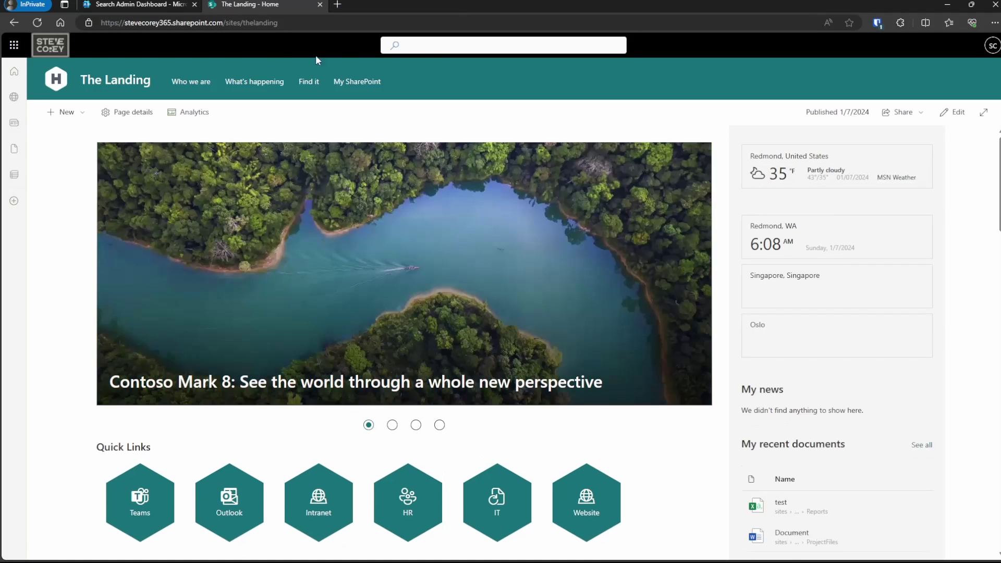
left_click(451, 46)
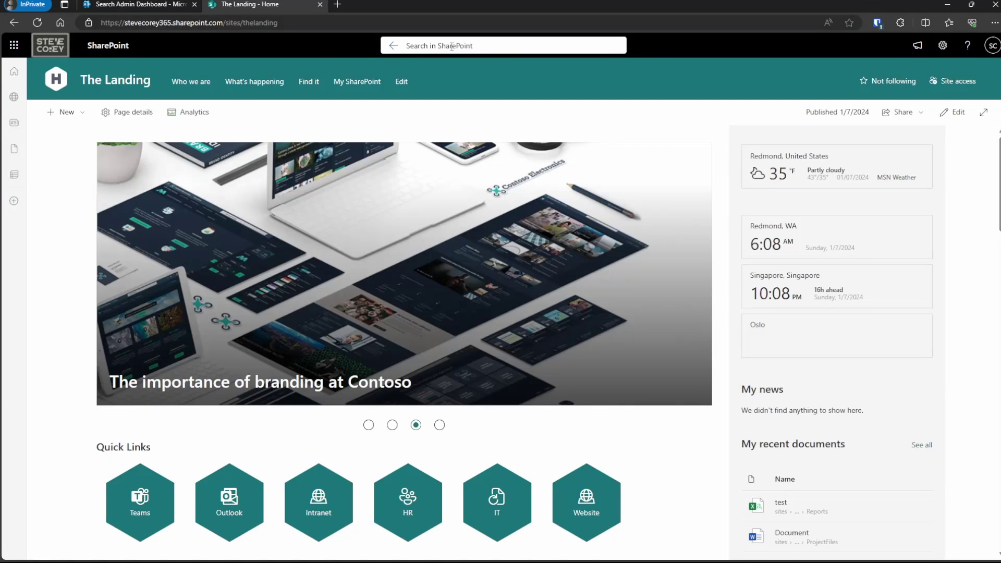
type("us holidays")
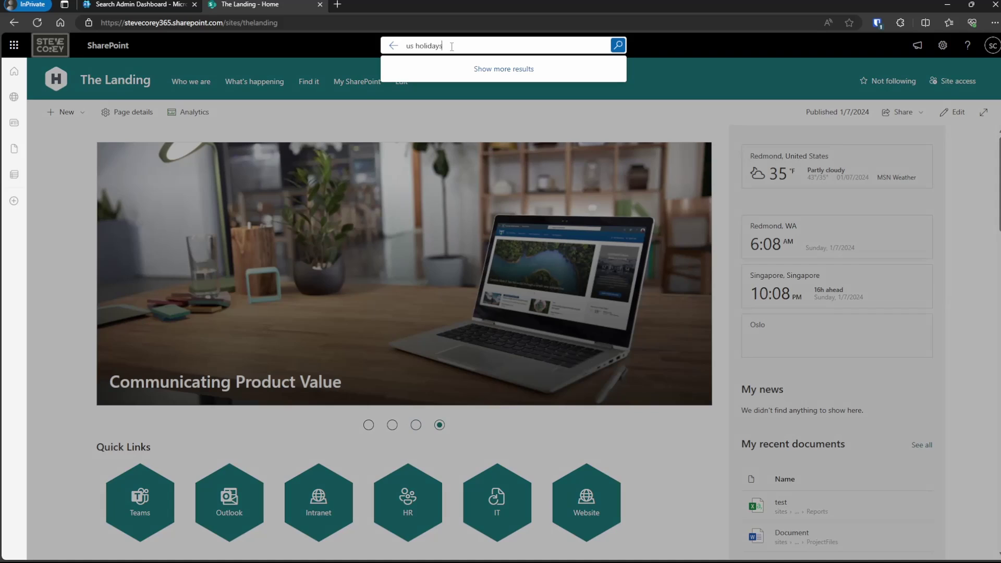
key("Return")
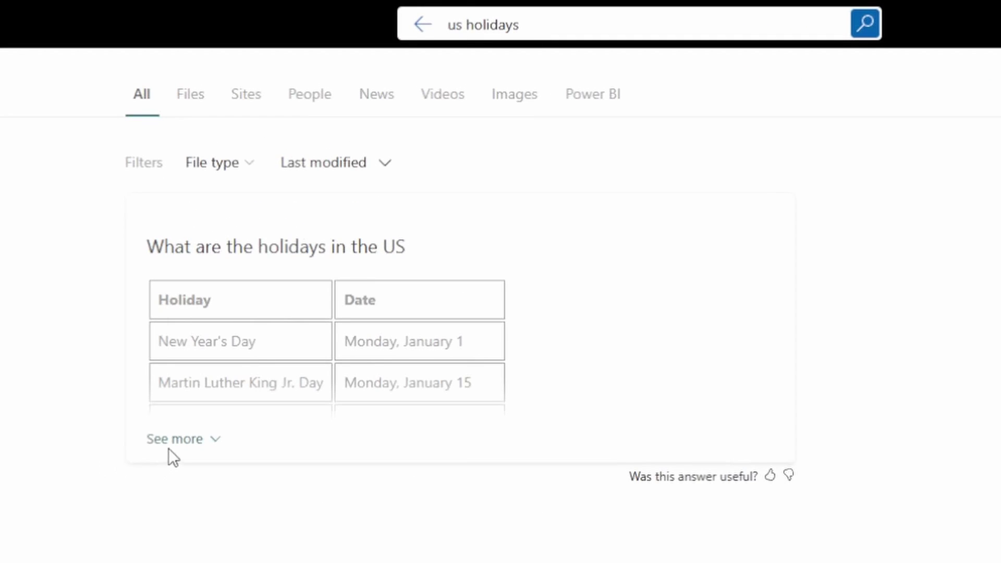
Expand the answer card with See more to reveal every holiday in the table.
left_click(173, 439)
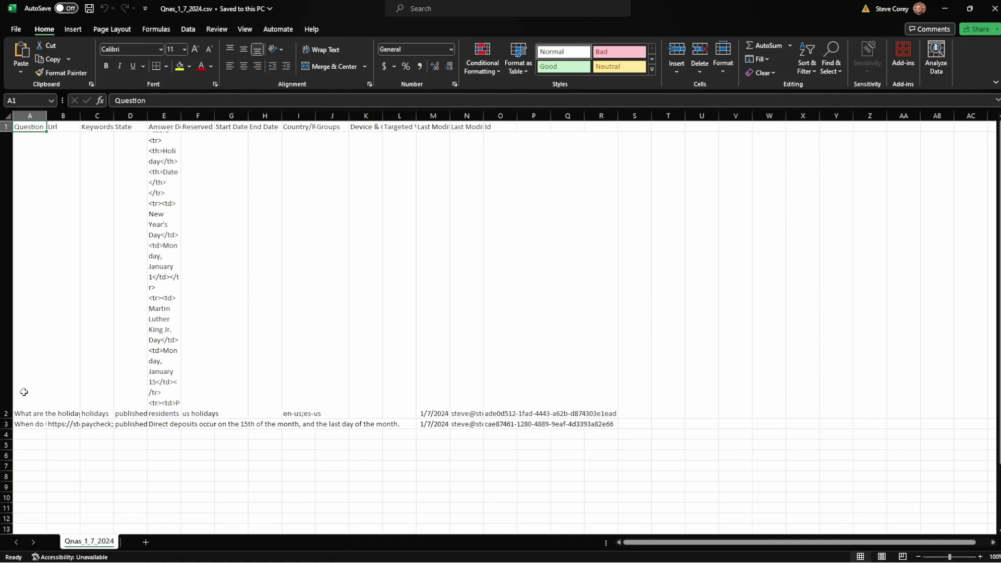
Shrink row 2 to about three lines and autofit columns A, B and I of the exported CSV.
left_click_drag(7, 418, 7, 156)
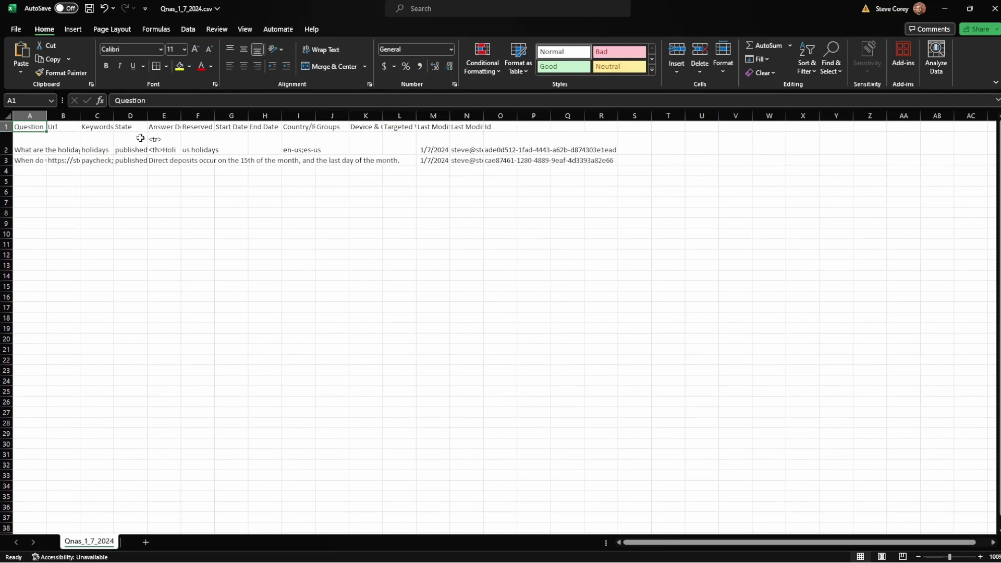
double_click(47, 115)
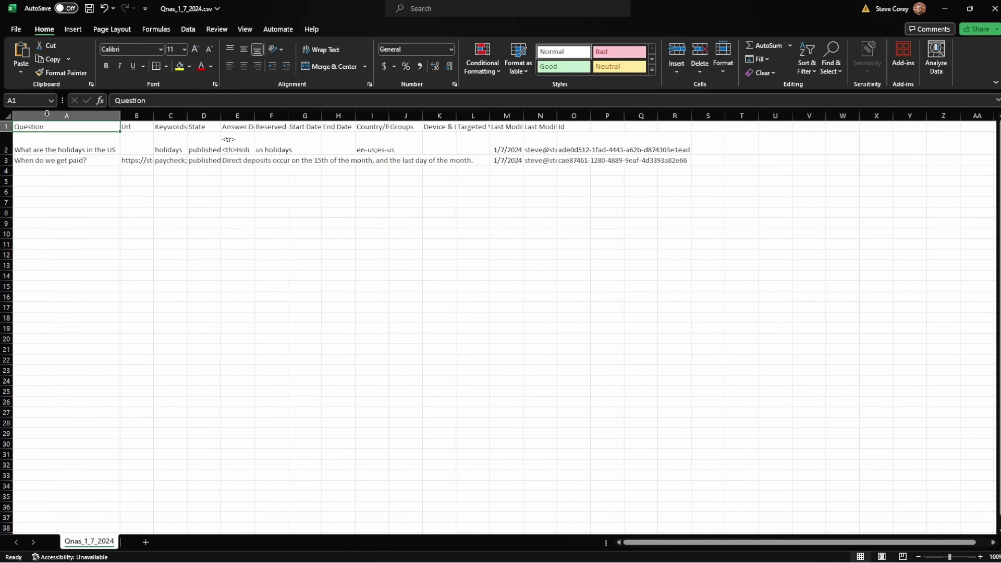
double_click(153, 115)
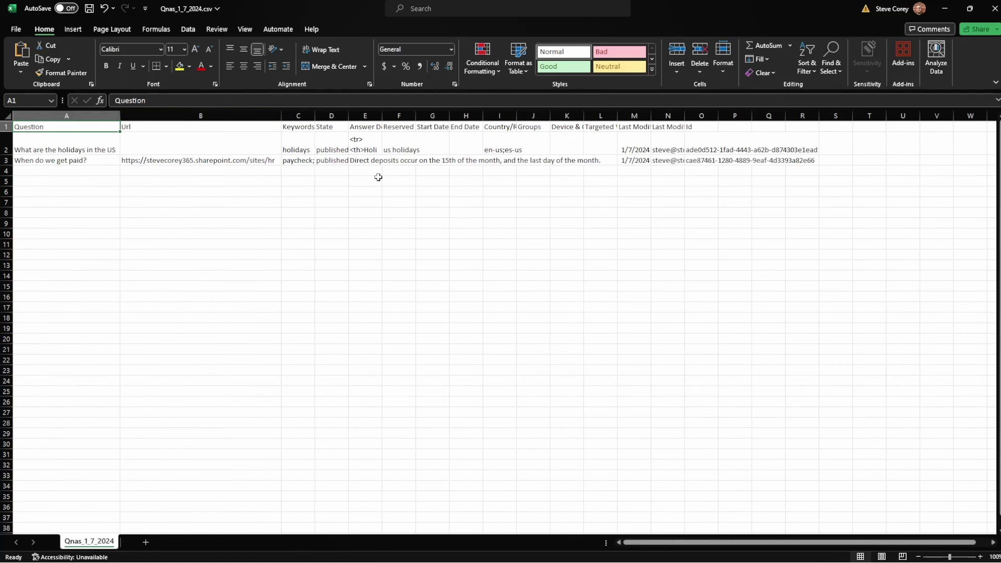
left_click(378, 178)
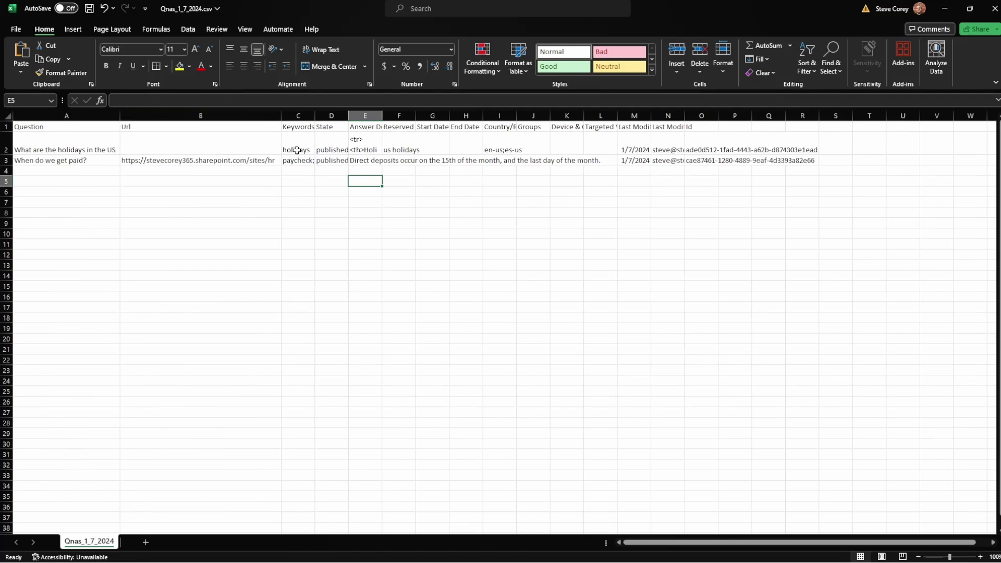
double_click(516, 115)
left_click(519, 150)
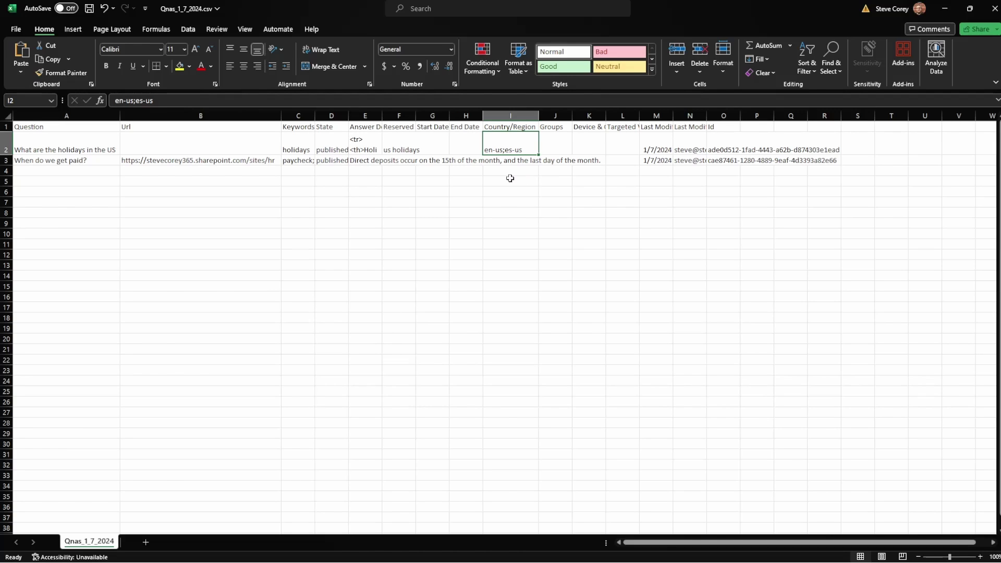
left_click(485, 173)
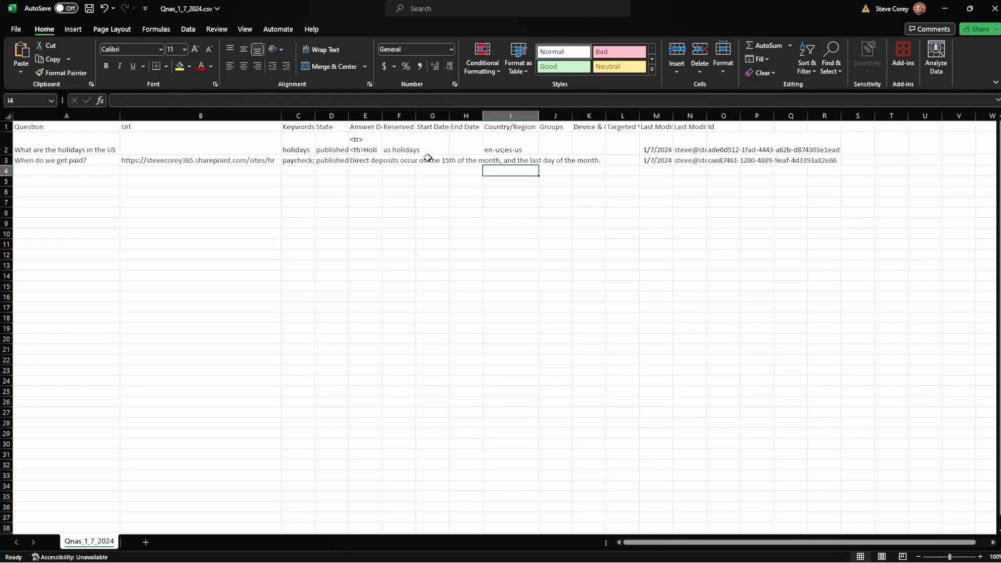
Autofit the Last Modified columns M and N, close Excel, and open the Import Q&A panel.
double_click(672, 119)
double_click(720, 116)
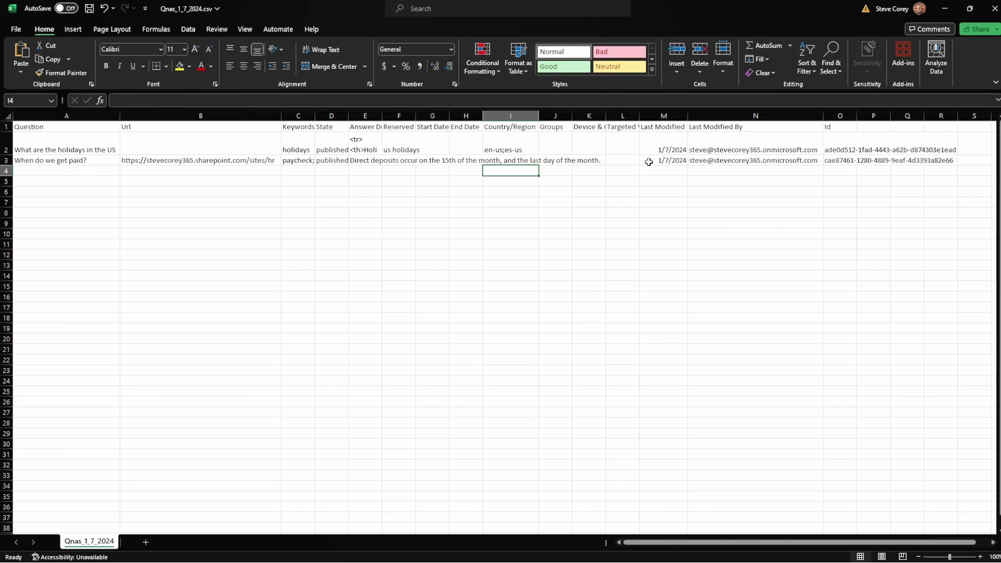
left_click(99, 172)
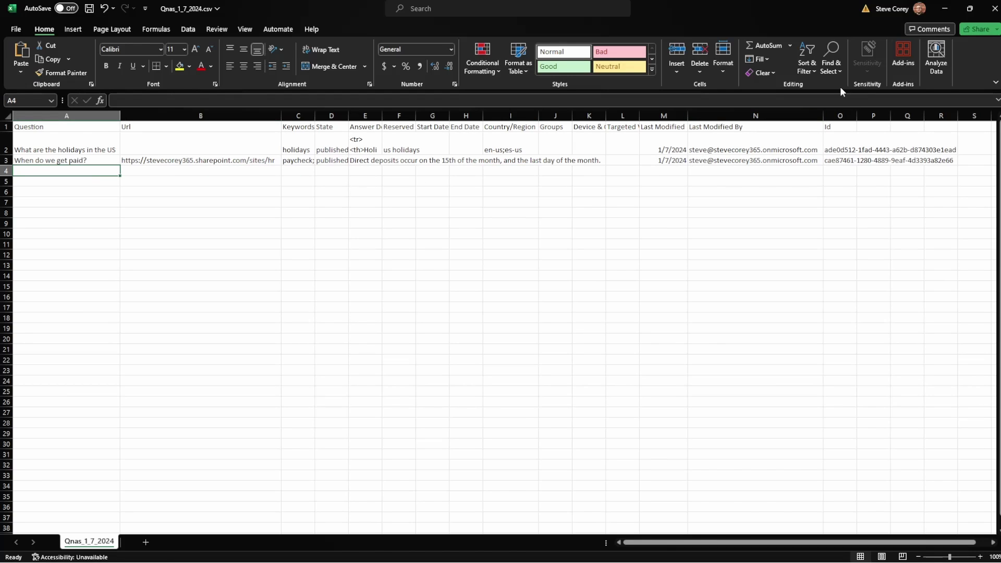
left_click(987, 7)
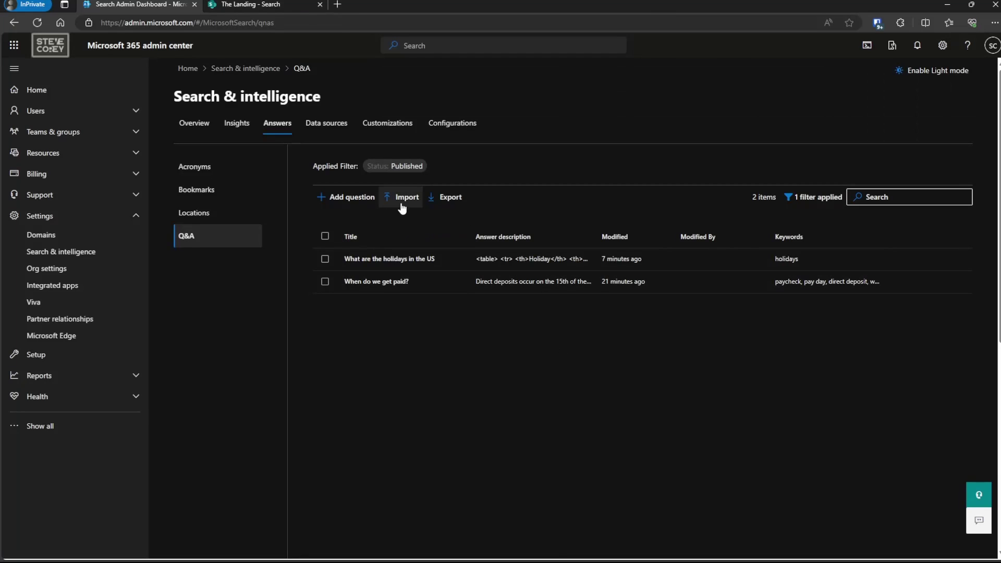
left_click(398, 202)
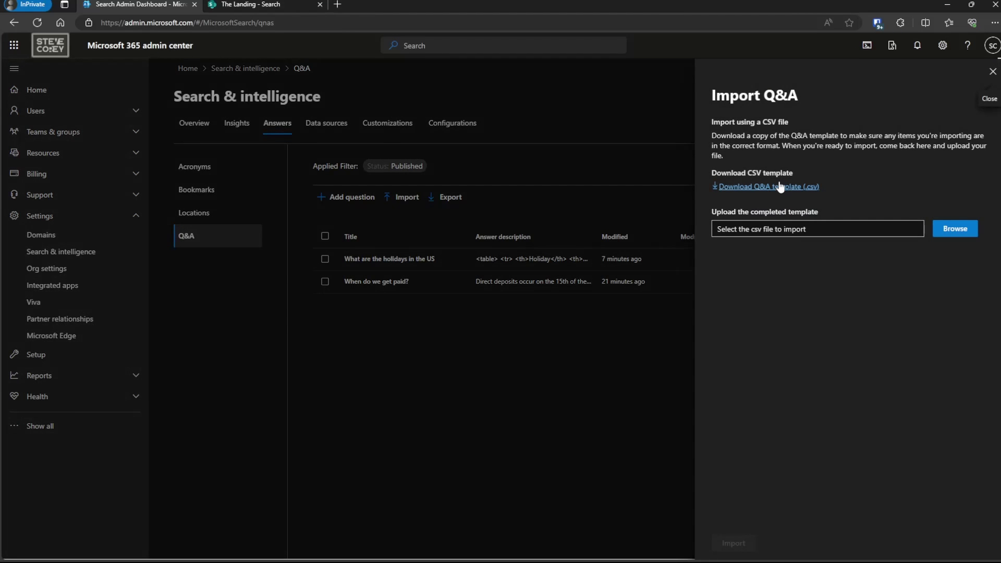